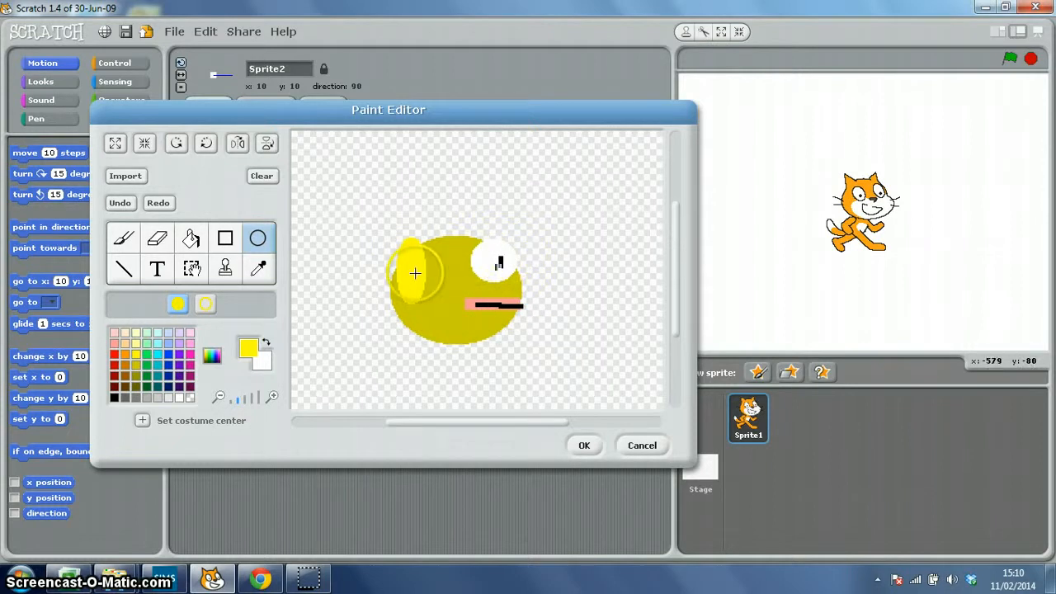
# Keep the drawn bird as a sprite and delete the cat sprite Sprite1
pyautogui.click(584, 447)
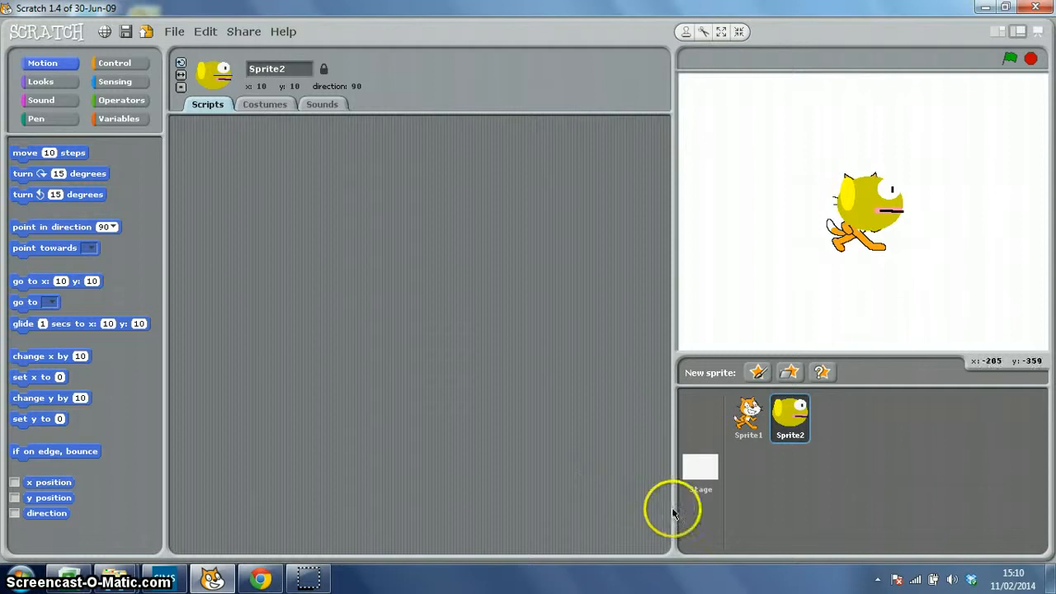
pyautogui.rightClick(747, 425)
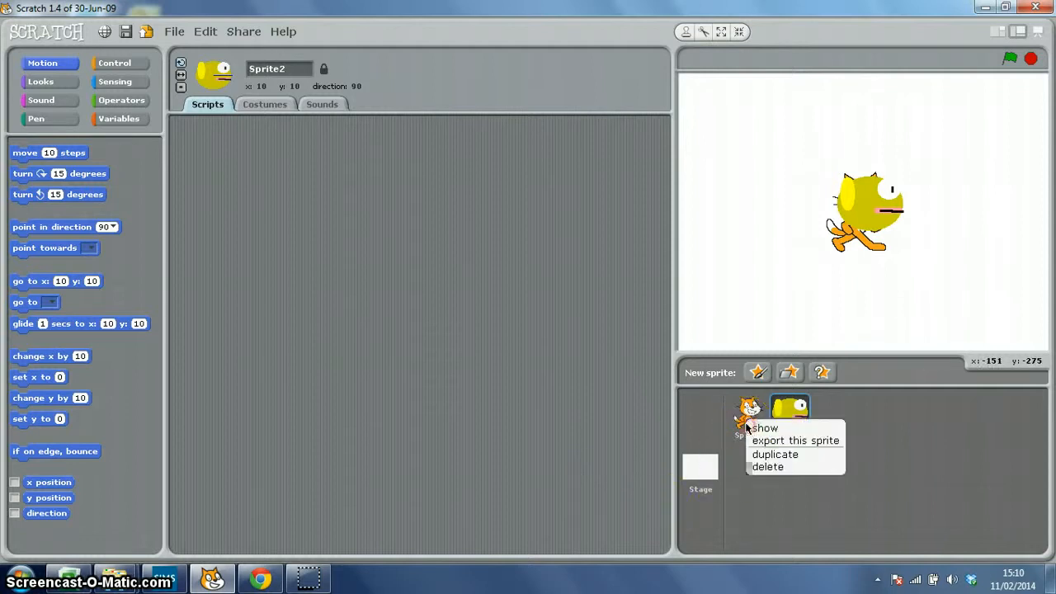
pyautogui.click(767, 466)
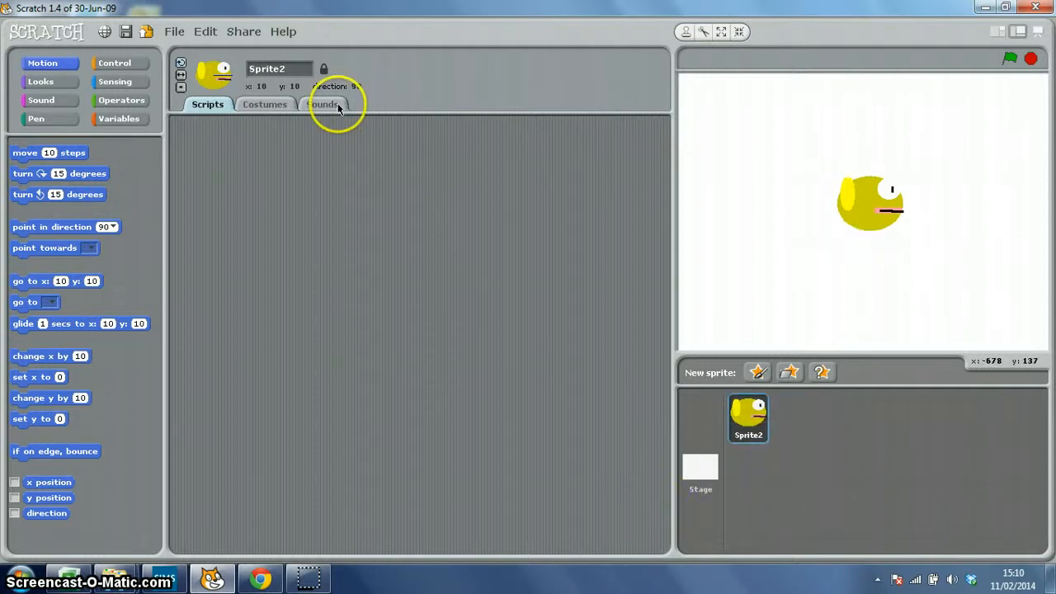
# Rename Sprite2 to Flappy Bird and shrink the bird on the stage
pyautogui.click(272, 70)
pyautogui.write('Flappy Bird')
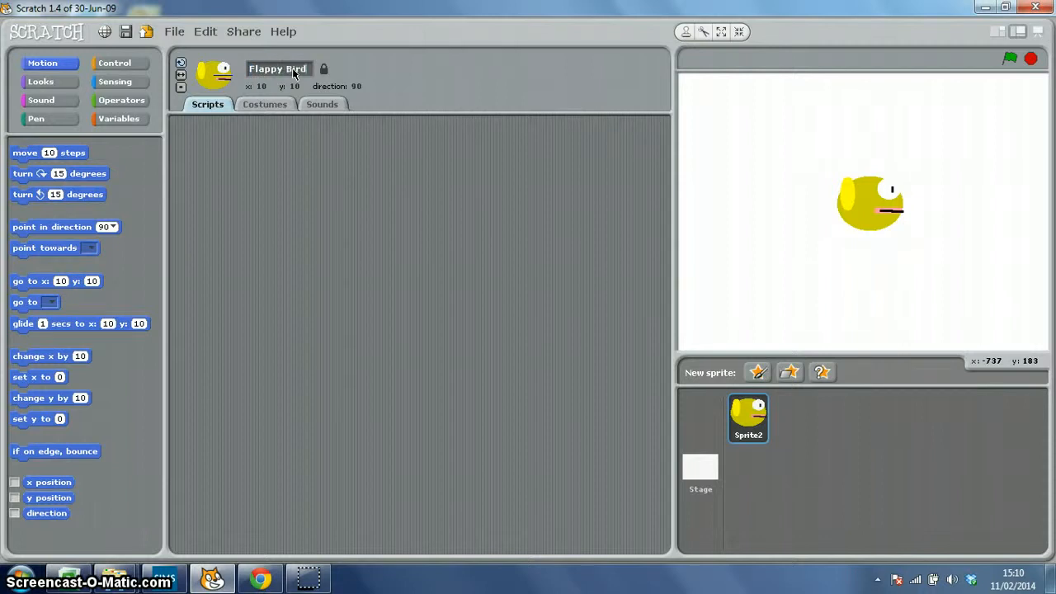
pyautogui.click(301, 197)
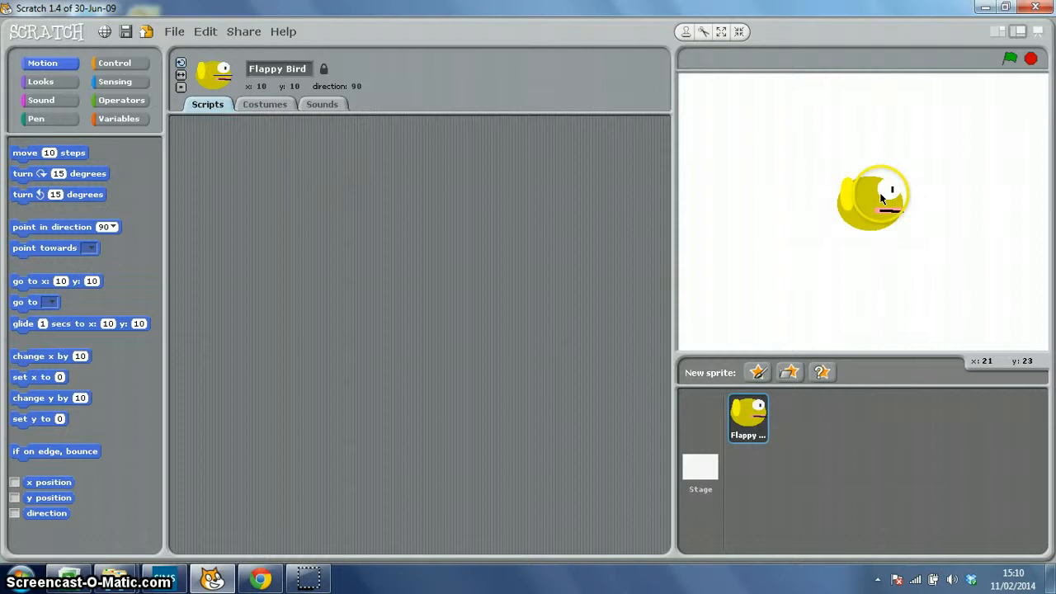
pyautogui.moveTo(864, 220); pyautogui.dragTo(883, 210)
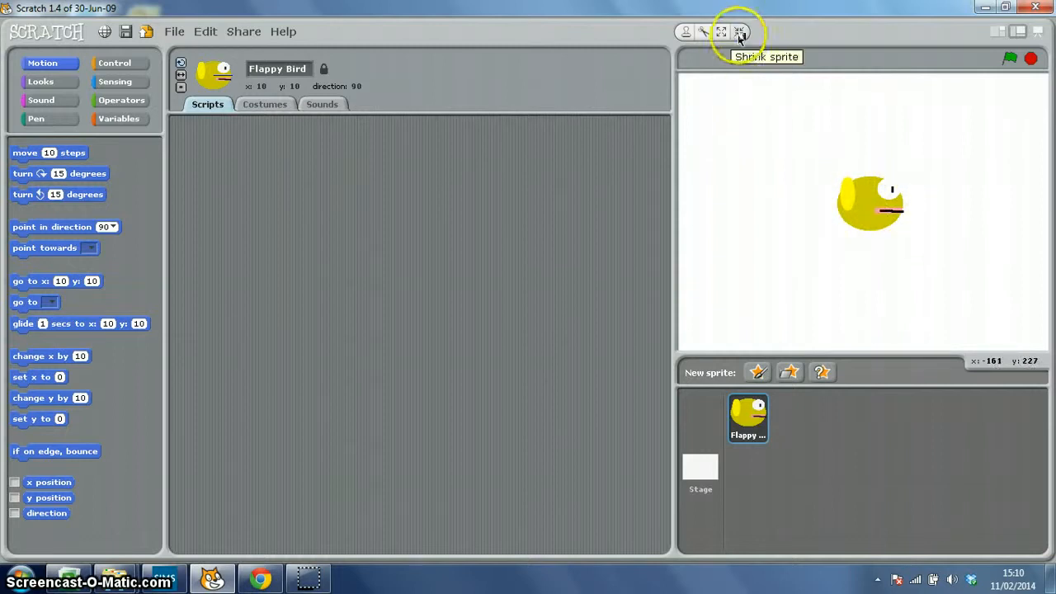
pyautogui.click(740, 32)
pyautogui.click(871, 204)
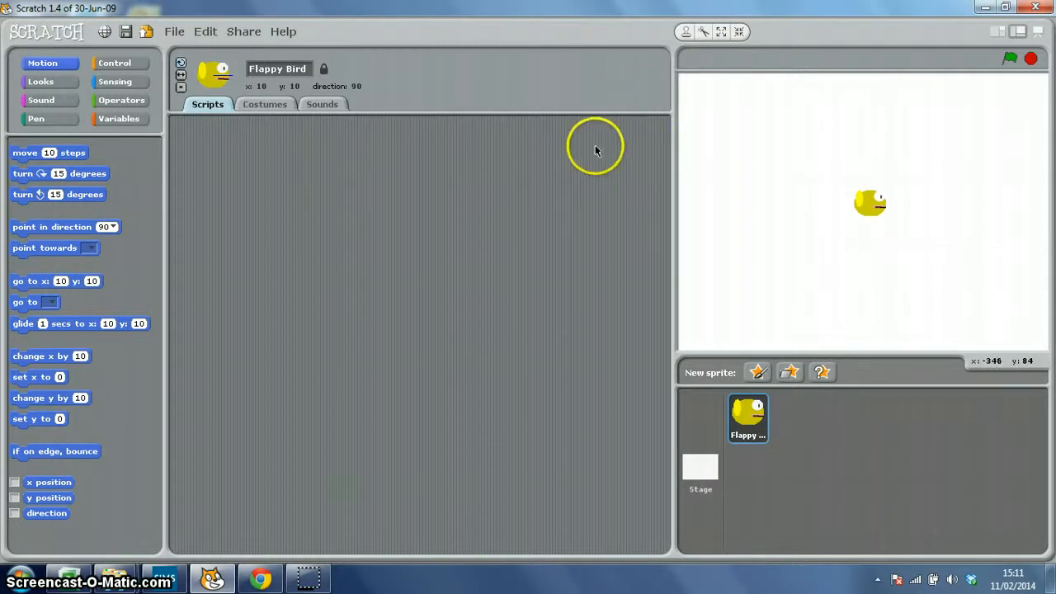
# Build a green-flag script that forever changes y by -3
pyautogui.click(115, 63)
pyautogui.moveTo(80, 161); pyautogui.dragTo(259, 160)
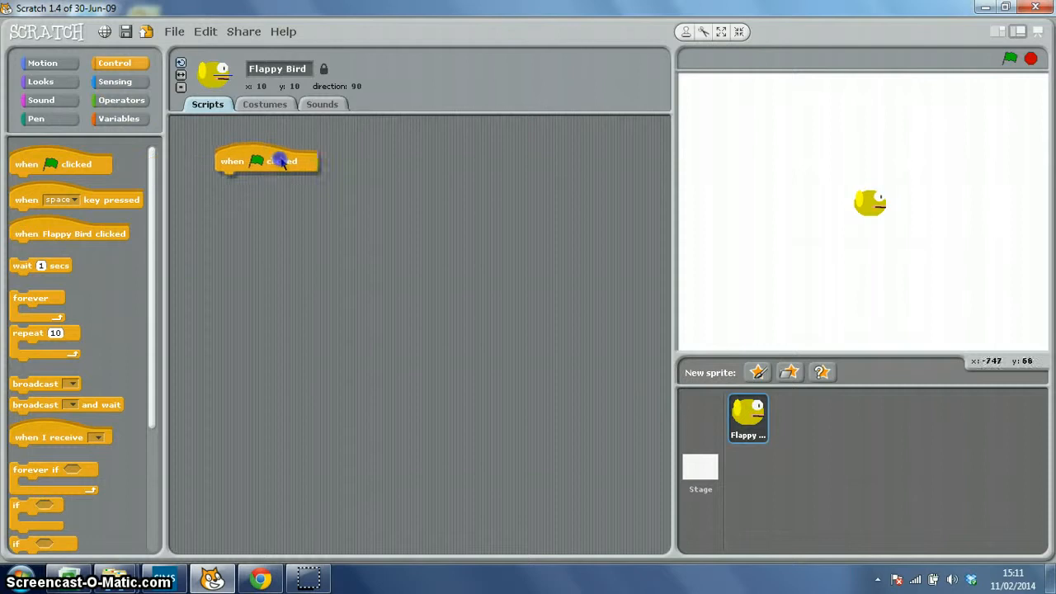
pyautogui.moveTo(33, 298); pyautogui.dragTo(227, 179)
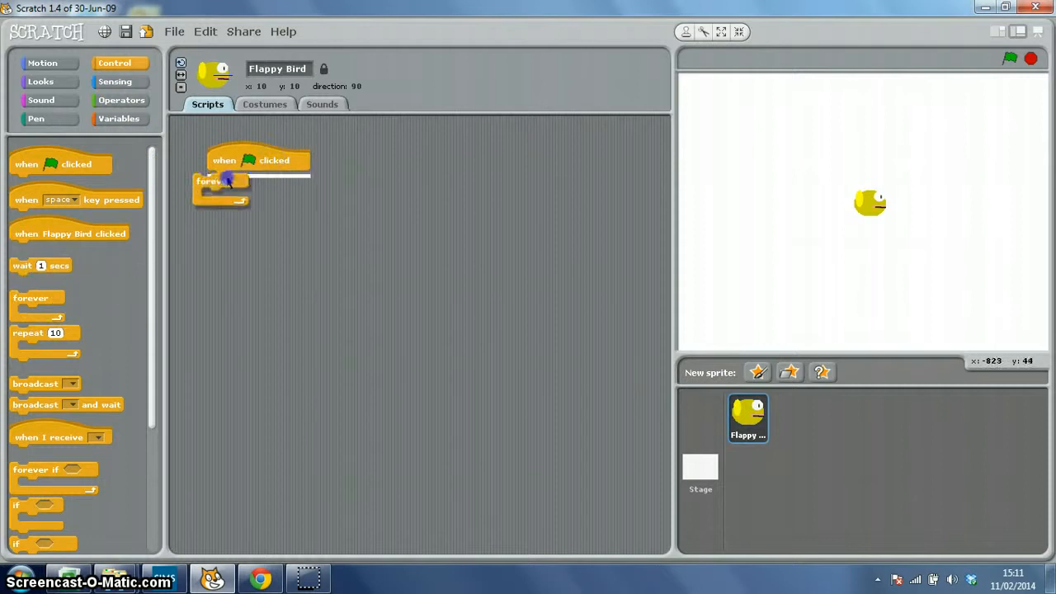
pyautogui.click(42, 64)
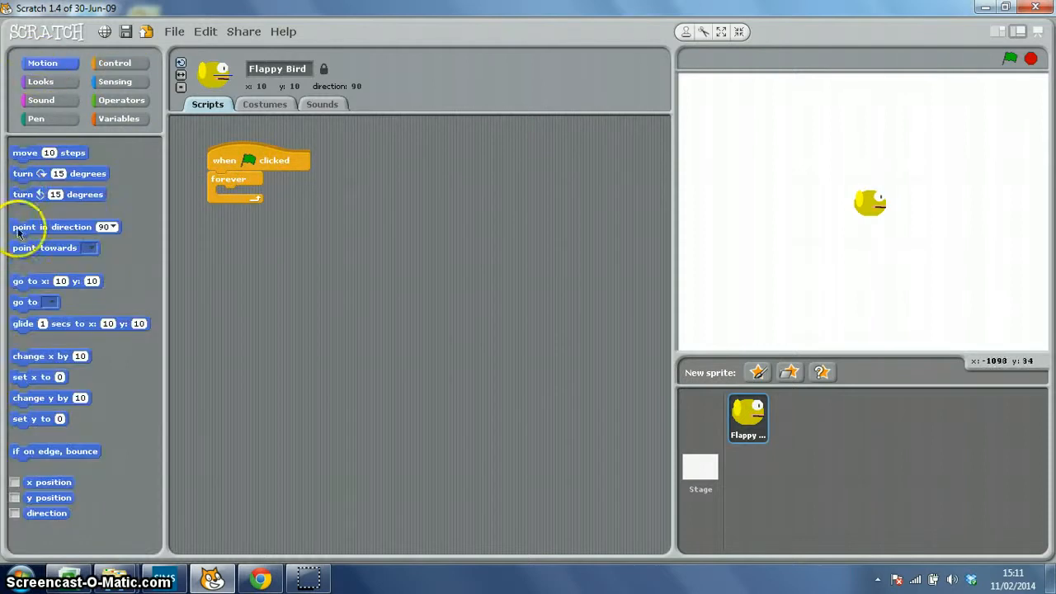
pyautogui.moveTo(29, 399); pyautogui.dragTo(247, 195)
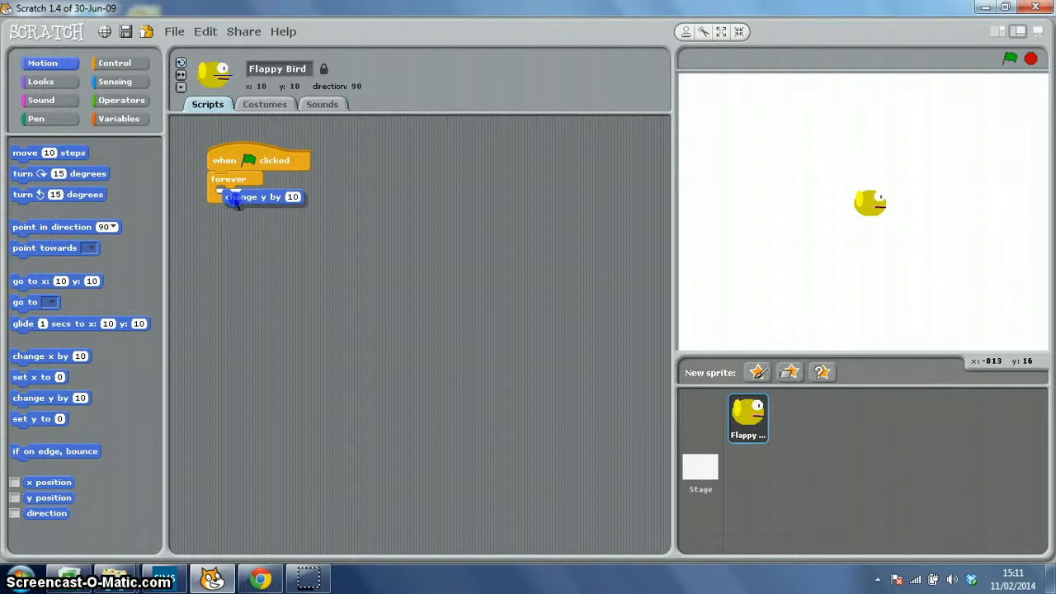
pyautogui.click(287, 193)
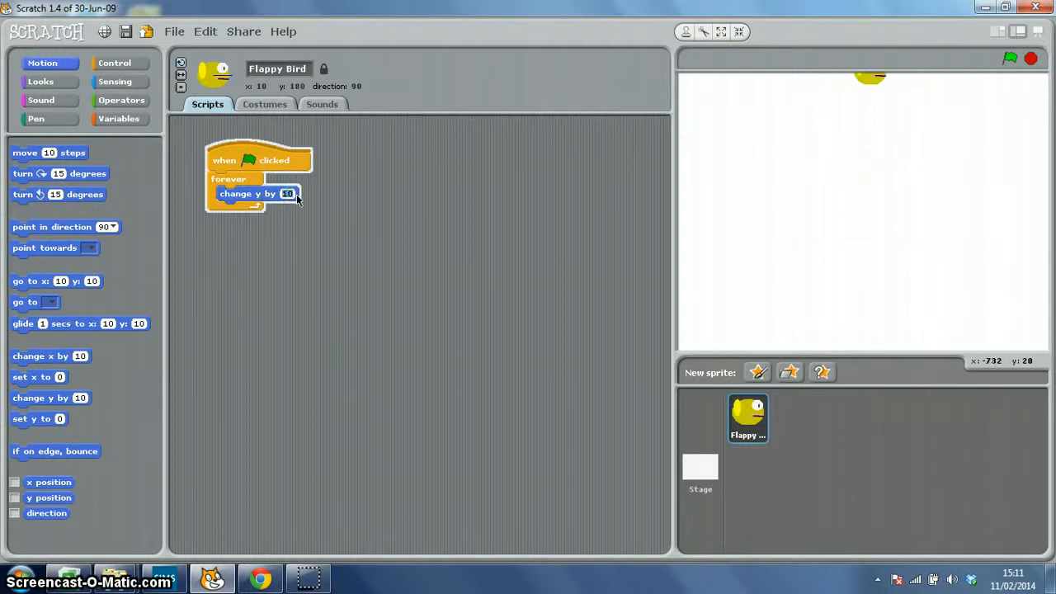
pyautogui.write('-3')
pyautogui.press('Return')
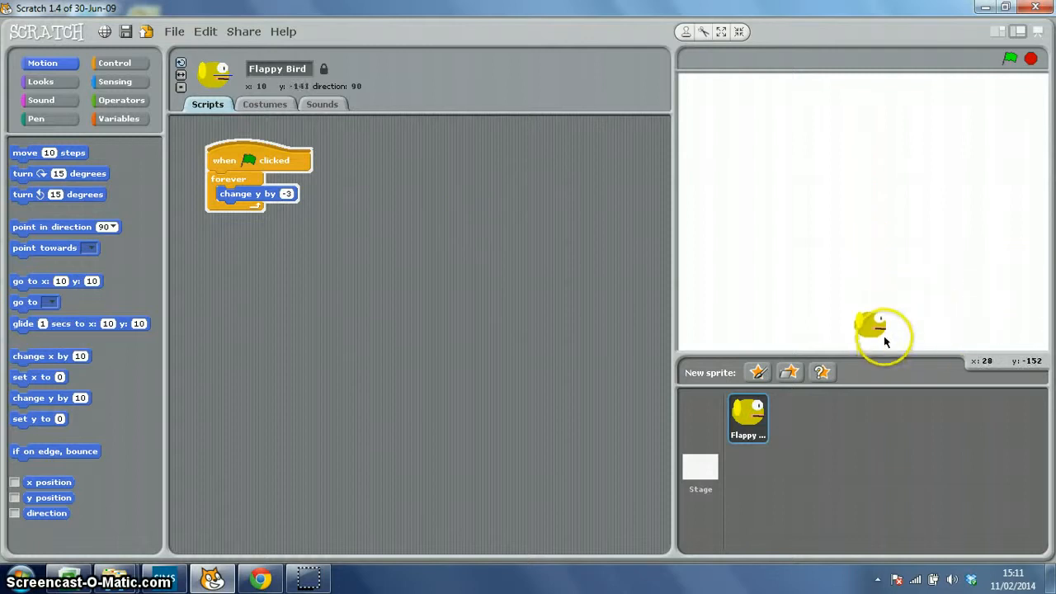
# Test the falling bird, stop the script and drag the bird back to mid-stage
pyautogui.moveTo(873, 336); pyautogui.dragTo(805, 206)
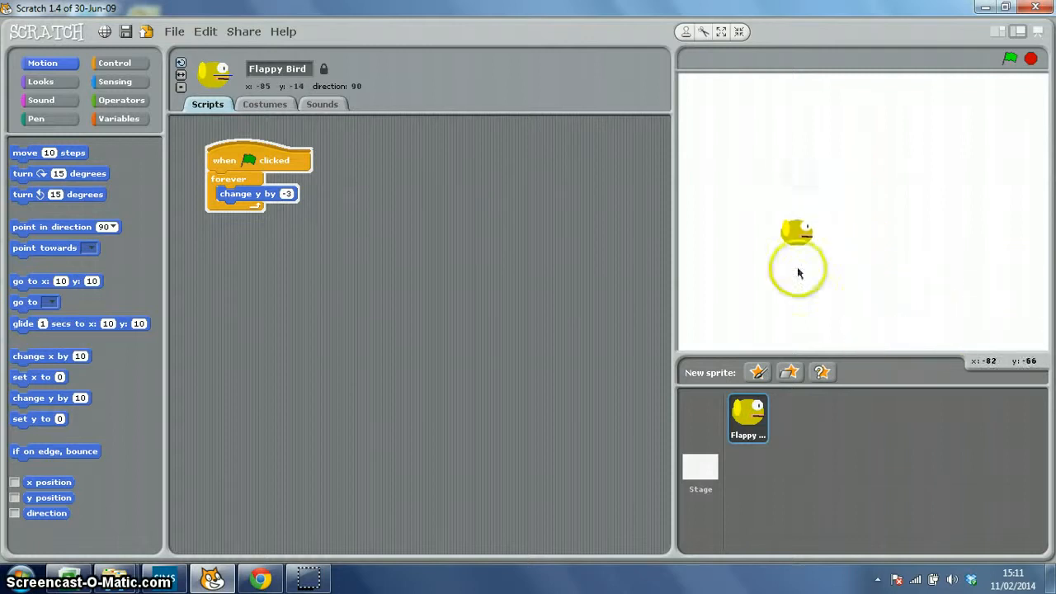
pyautogui.moveTo(797, 272); pyautogui.dragTo(792, 219)
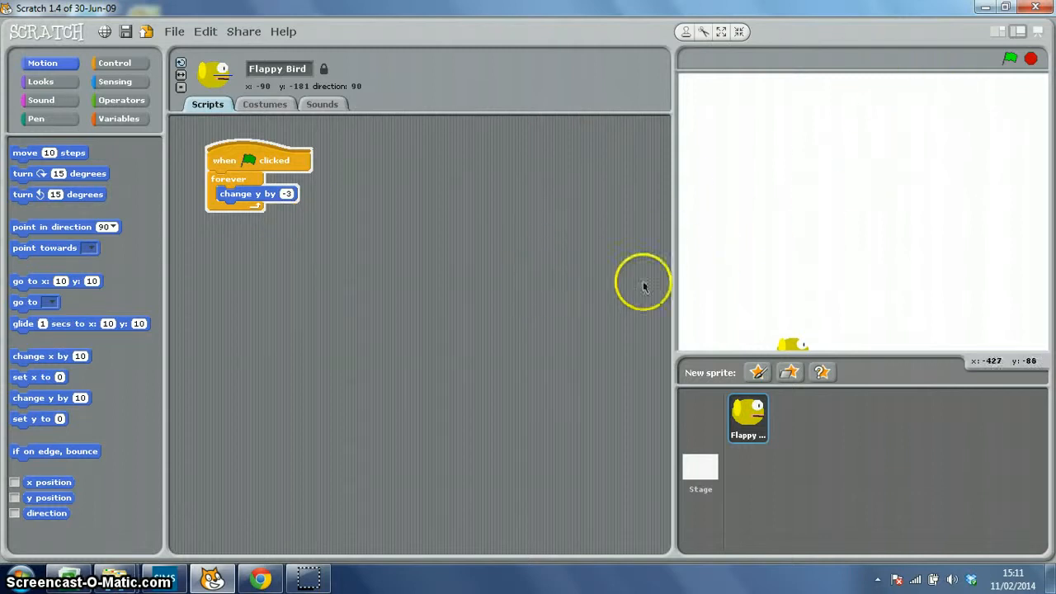
pyautogui.click(1031, 58)
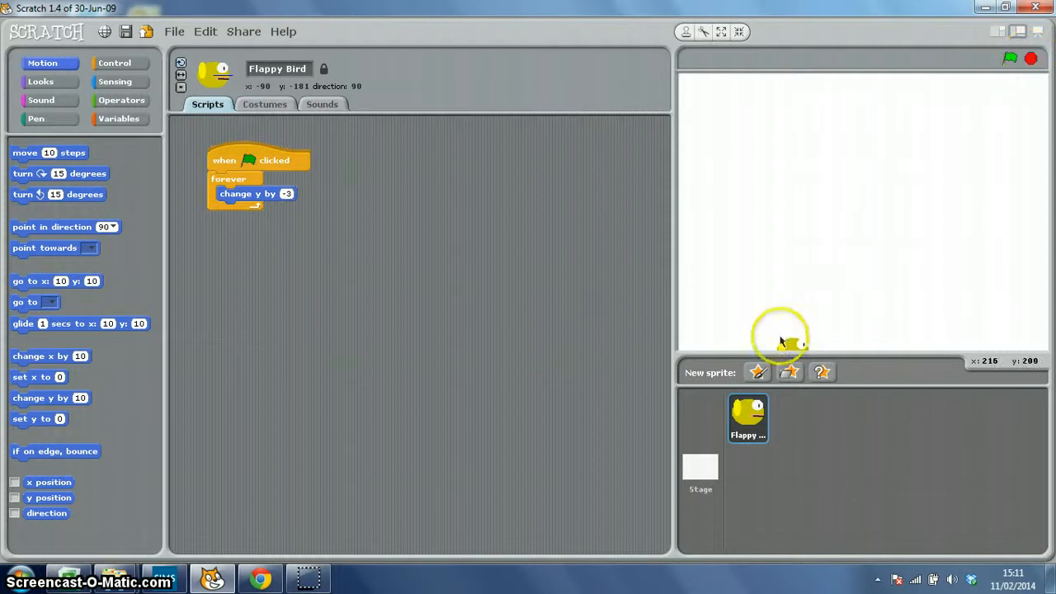
pyautogui.moveTo(792, 345); pyautogui.dragTo(786, 217)
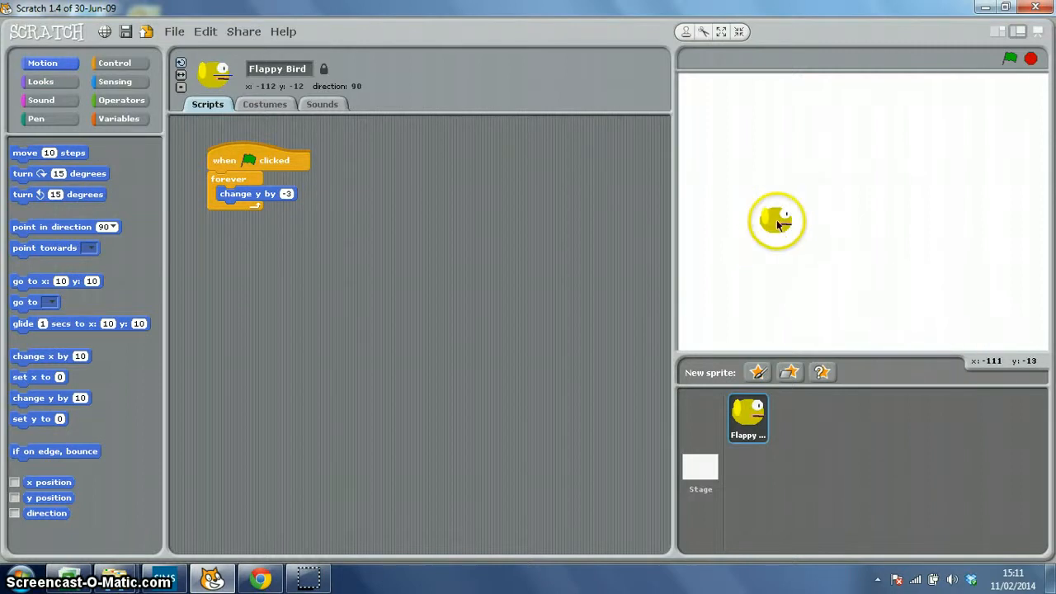
# Add a second green-flag script with go to x: -110 y: 0 and run it
pyautogui.click(115, 63)
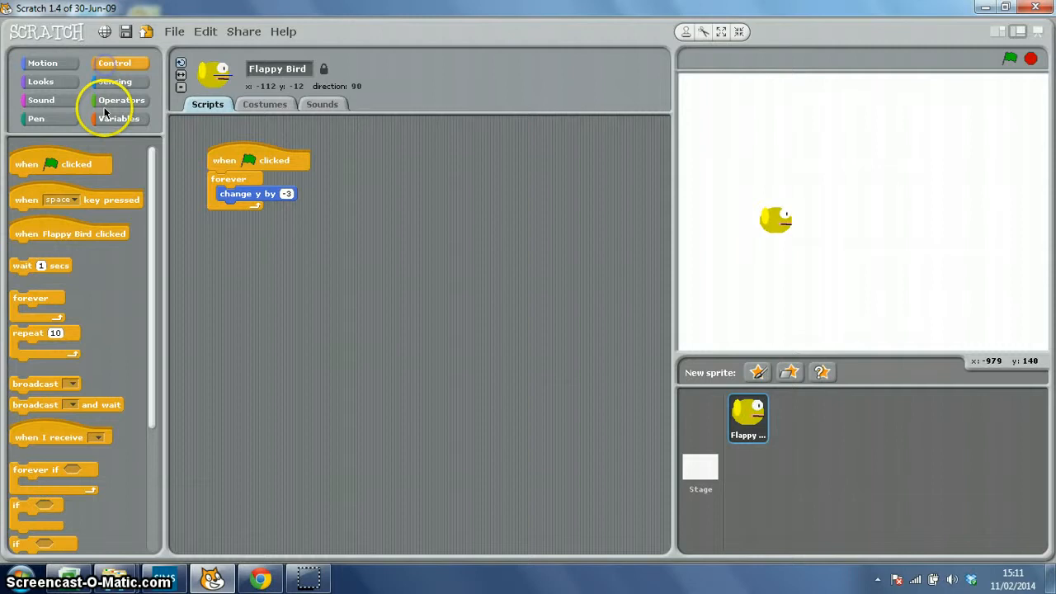
pyautogui.moveTo(77, 164); pyautogui.dragTo(415, 158)
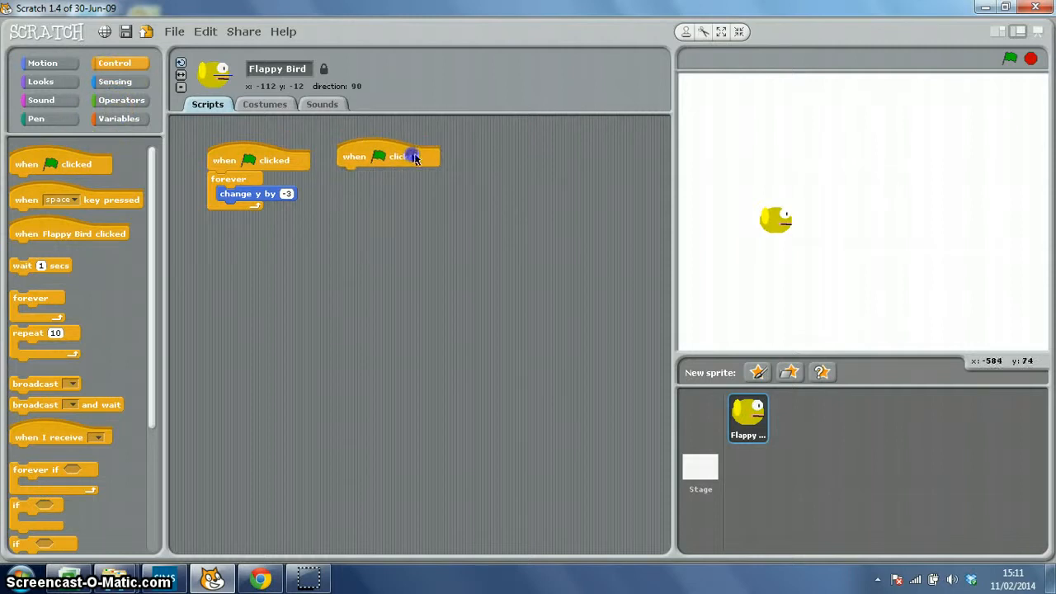
pyautogui.click(43, 63)
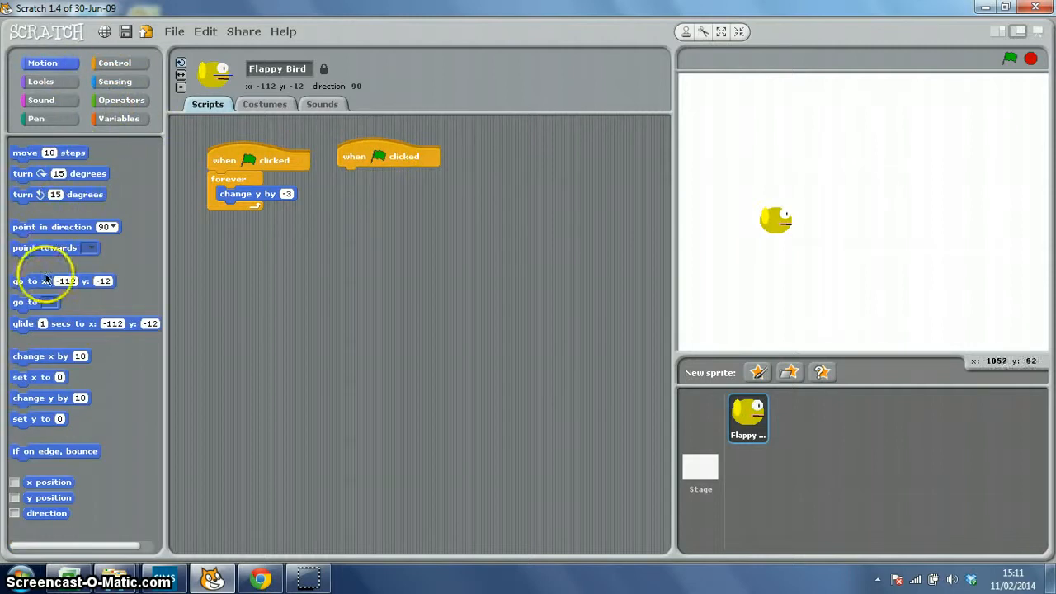
pyautogui.moveTo(25, 281); pyautogui.dragTo(371, 180)
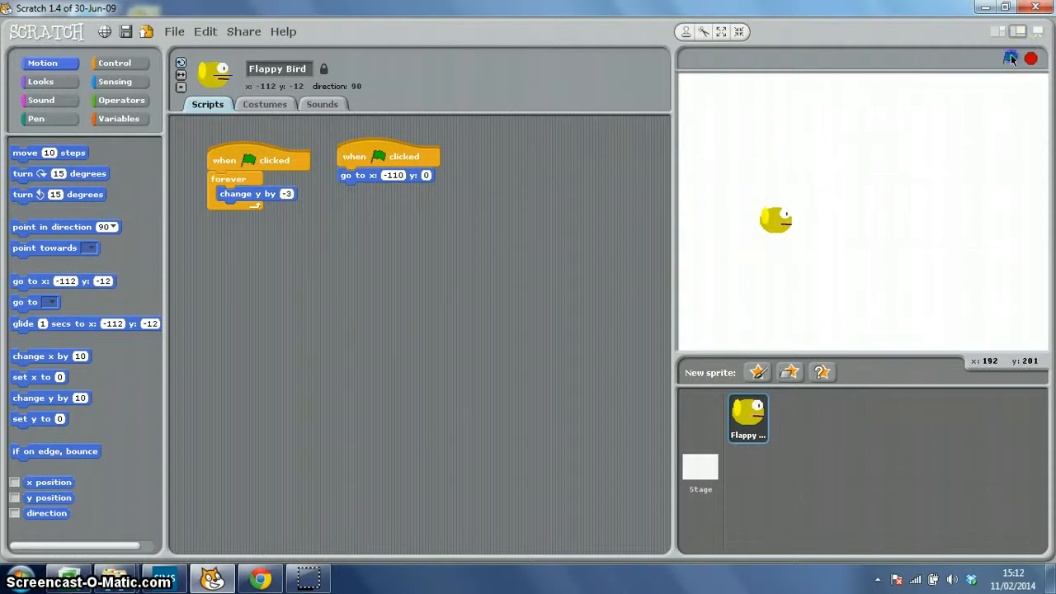
pyautogui.click(1011, 59)
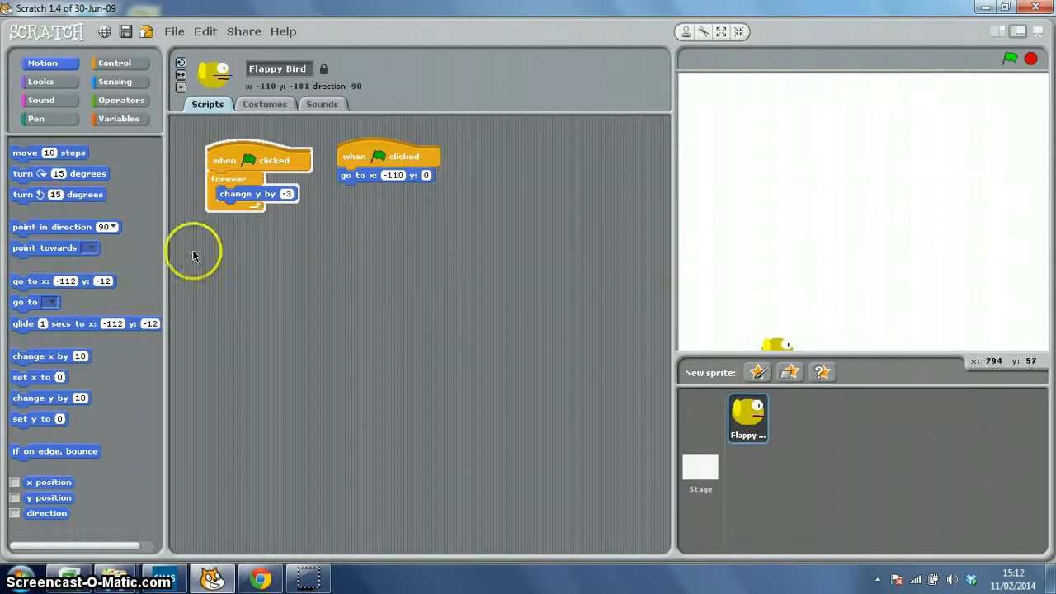
# Add a when-space-key-pressed script with a change y by block and test it
pyautogui.click(114, 62)
pyautogui.moveTo(33, 200); pyautogui.dragTo(230, 246)
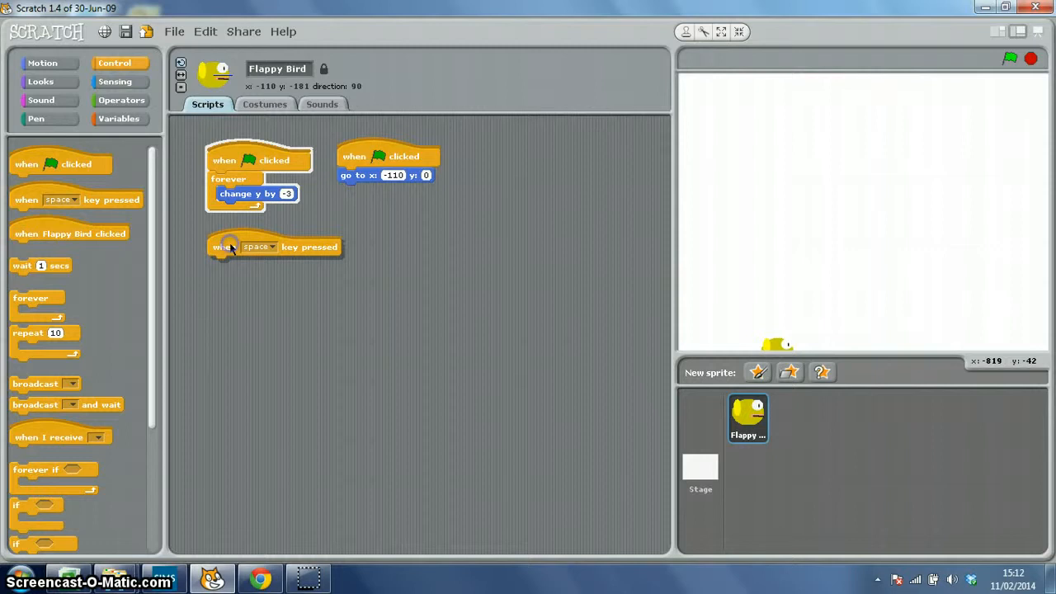
pyautogui.click(43, 62)
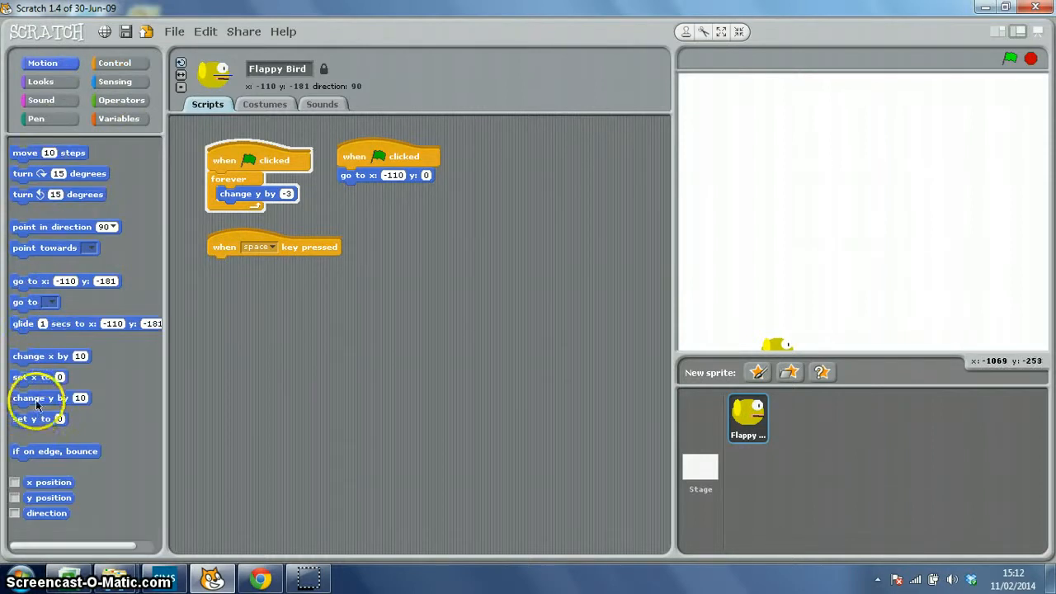
pyautogui.moveTo(39, 398)
pyautogui.mouseDown()
pyautogui.moveTo(139, 421)
pyautogui.moveTo(239, 266)
pyautogui.mouseUp()
pyautogui.click(277, 264)
pyautogui.write('5')
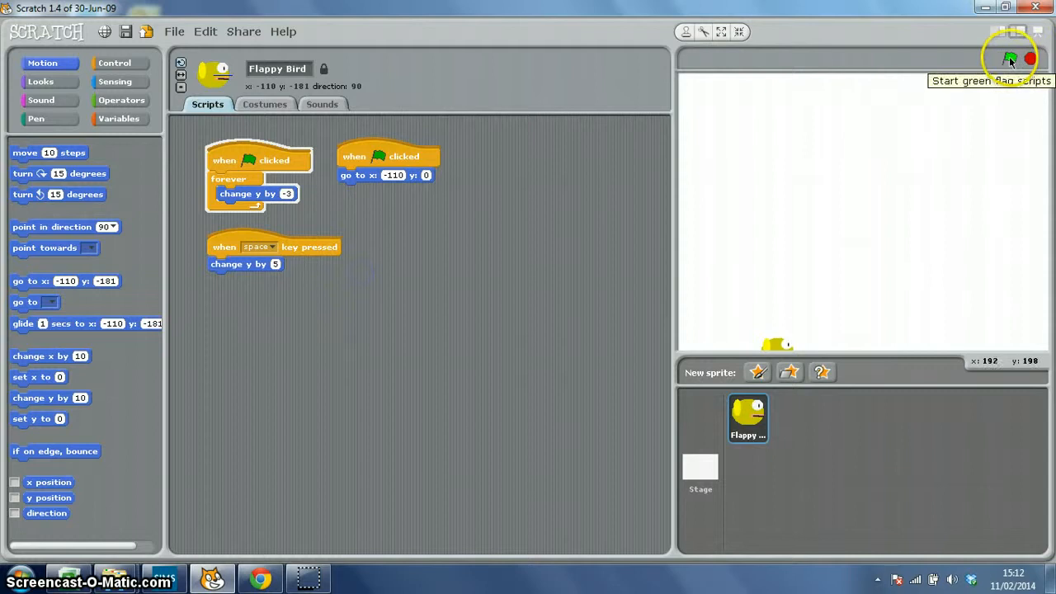
pyautogui.click(1009, 60)
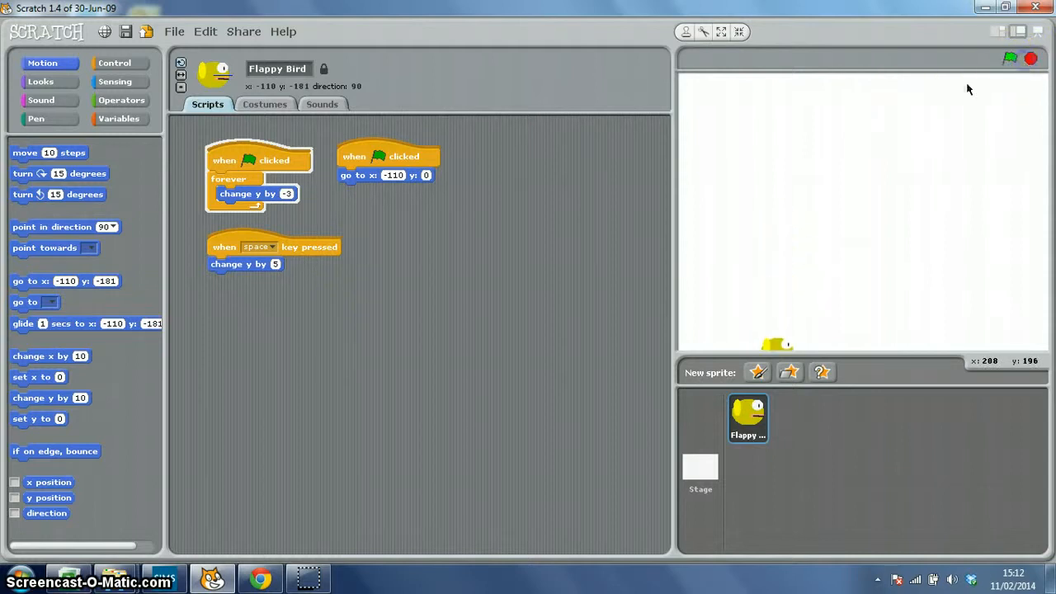
# Adjust the jump amount, retest, and set change y by to 75
pyautogui.click(275, 264)
pyautogui.write('10')
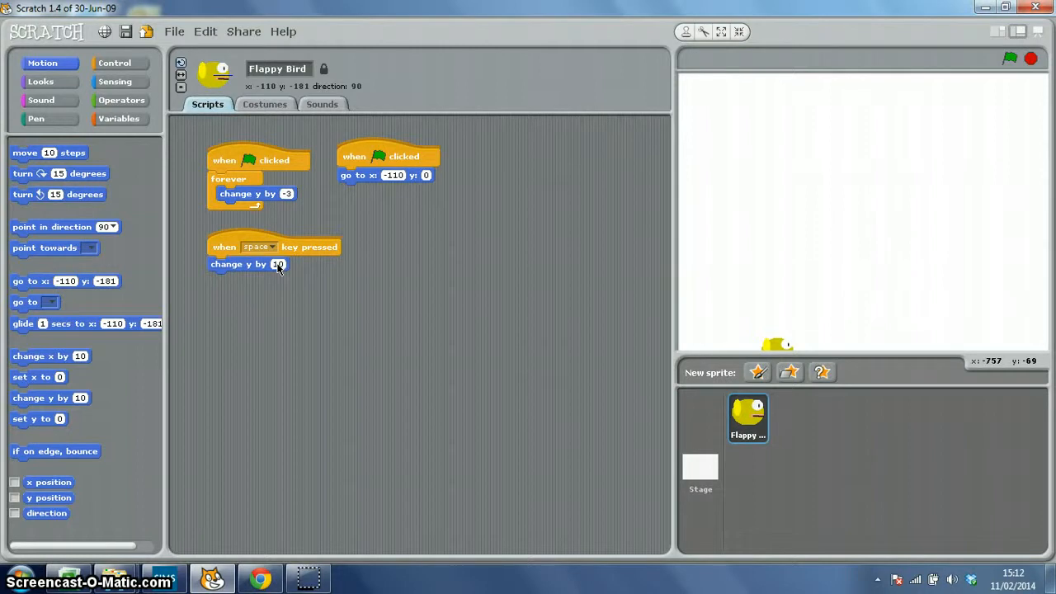
pyautogui.click(1010, 58)
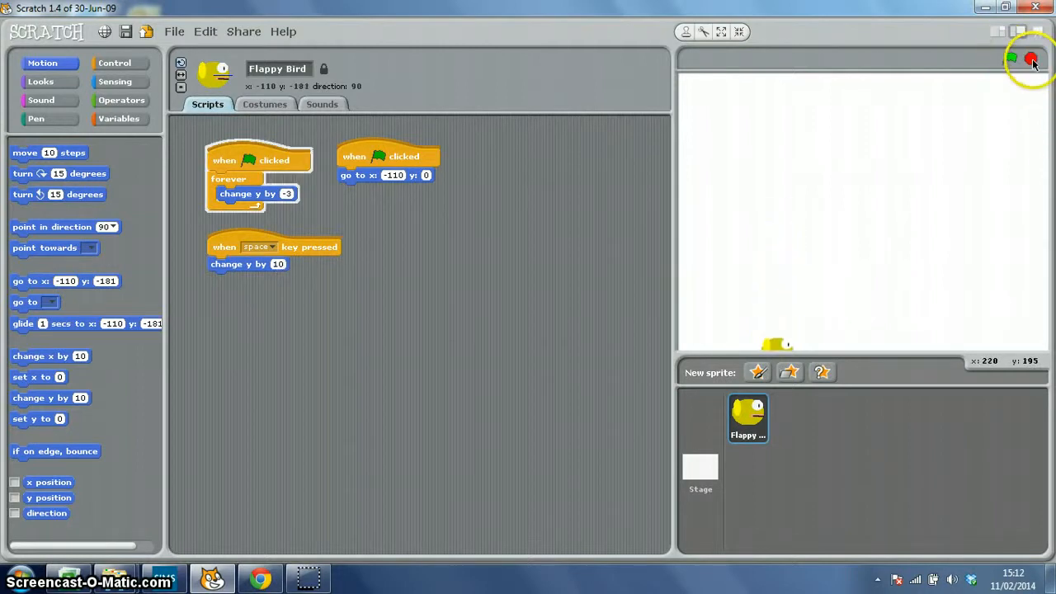
pyautogui.click(1031, 59)
pyautogui.click(277, 264)
pyautogui.write('50')
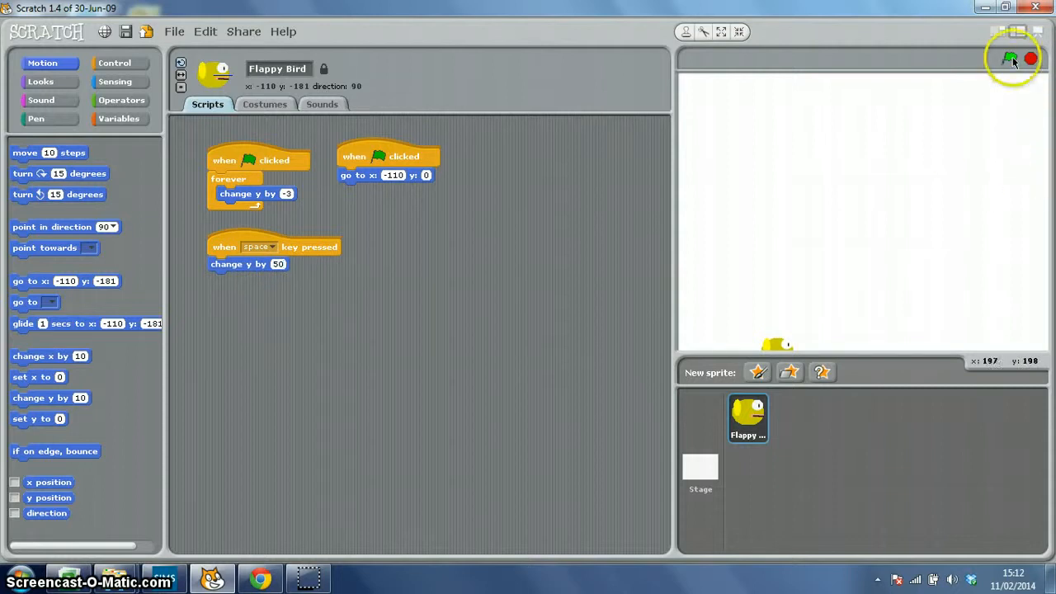
# Run the game and jump the bird with the space key three times, then stop
pyautogui.click(1011, 59)
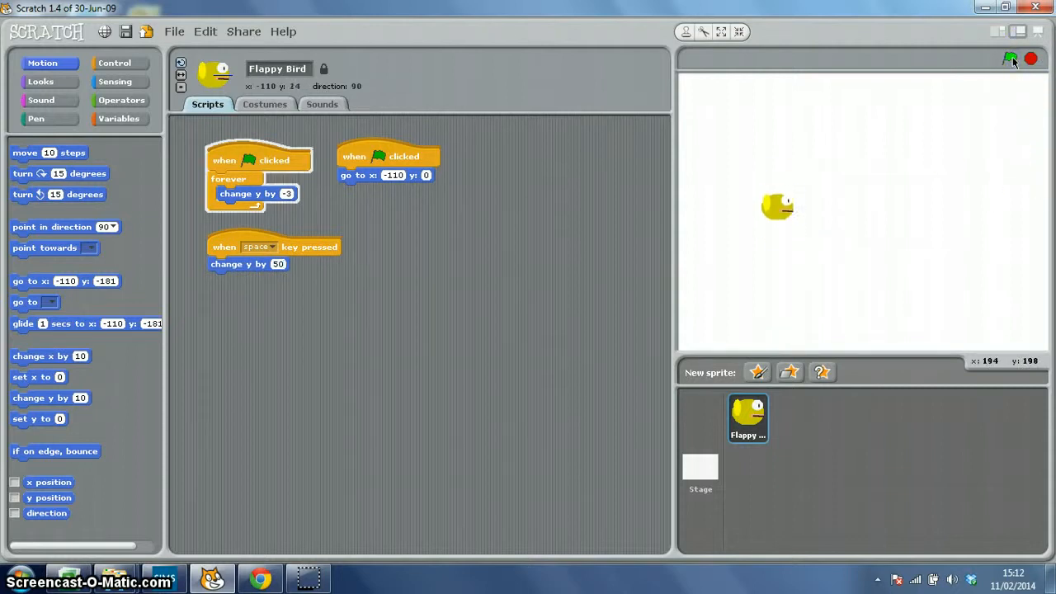
pyautogui.press('space')
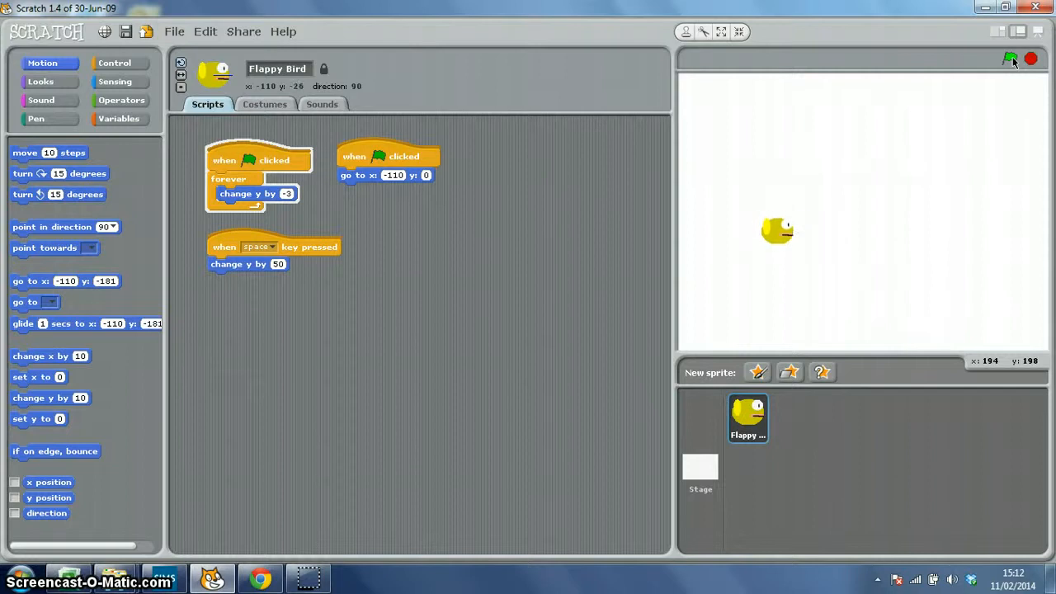
pyautogui.press('space')
pyautogui.press('space')
pyautogui.press('space')
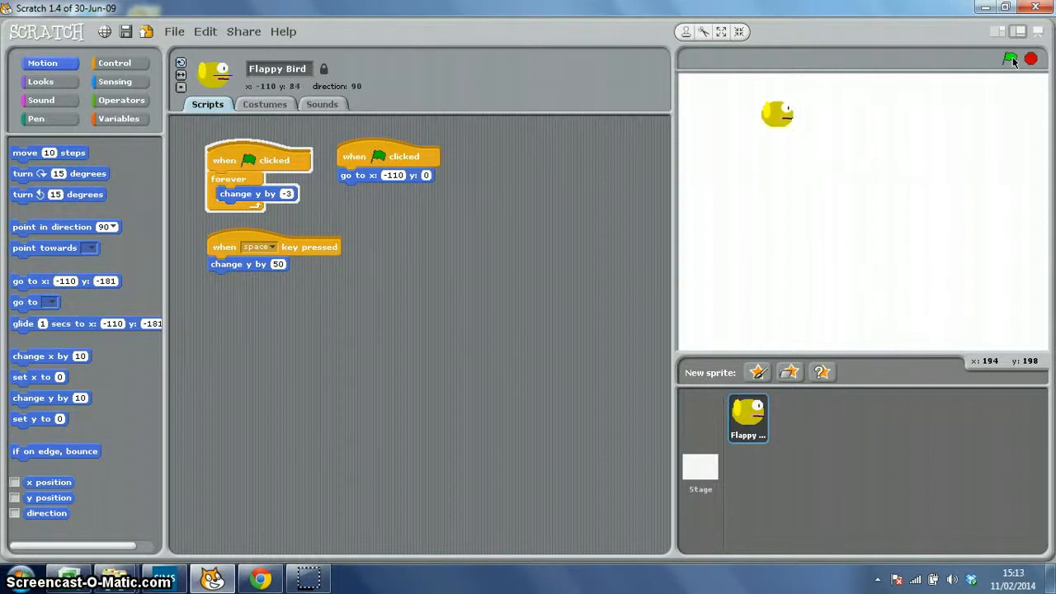
pyautogui.press('space')
pyautogui.press('space')
pyautogui.press('space')
pyautogui.press('space')
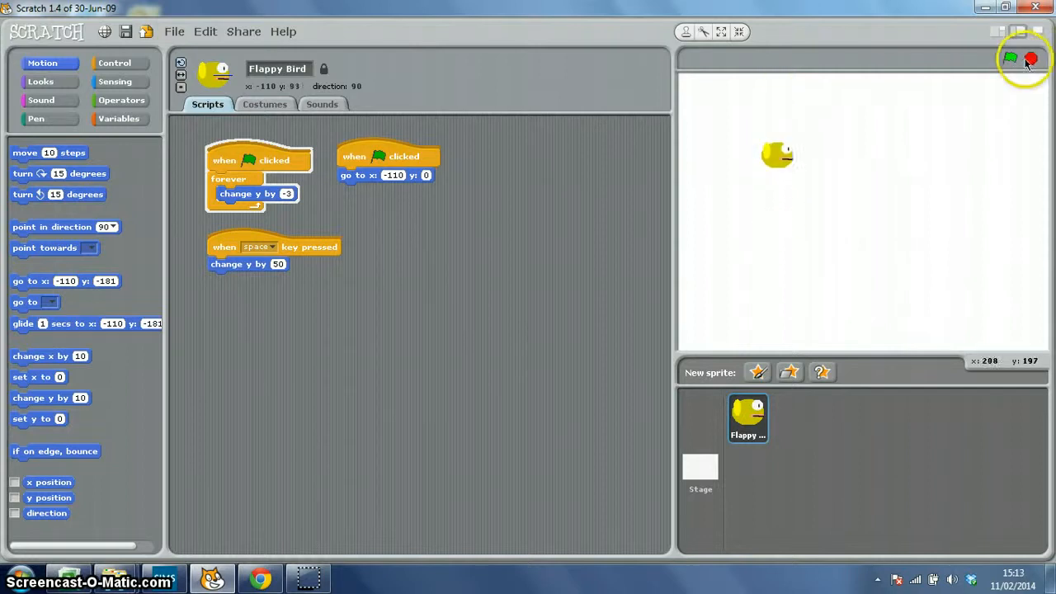
pyautogui.click(1030, 59)
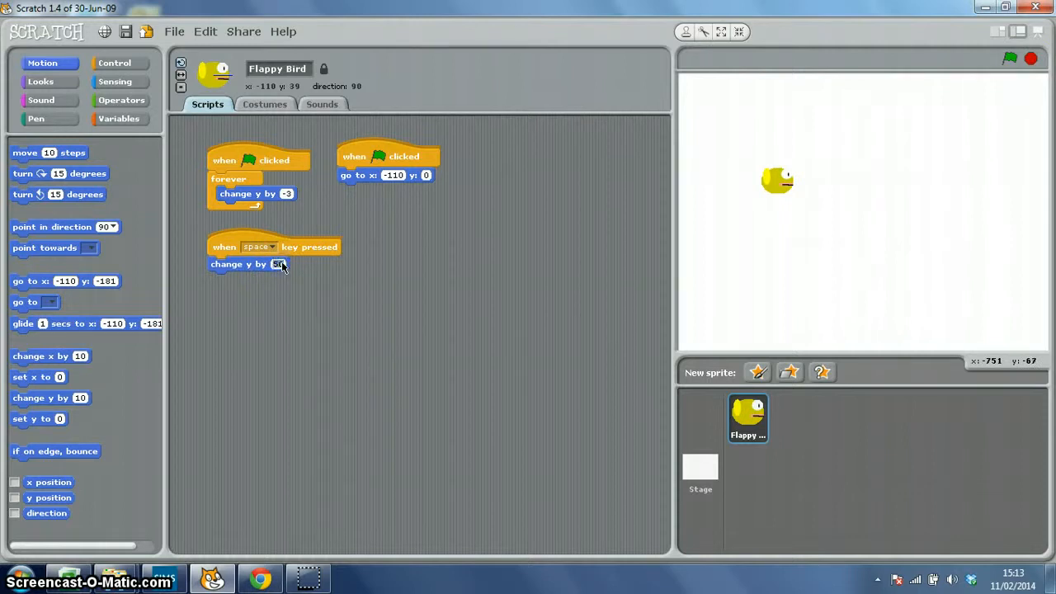
pyautogui.write('75')
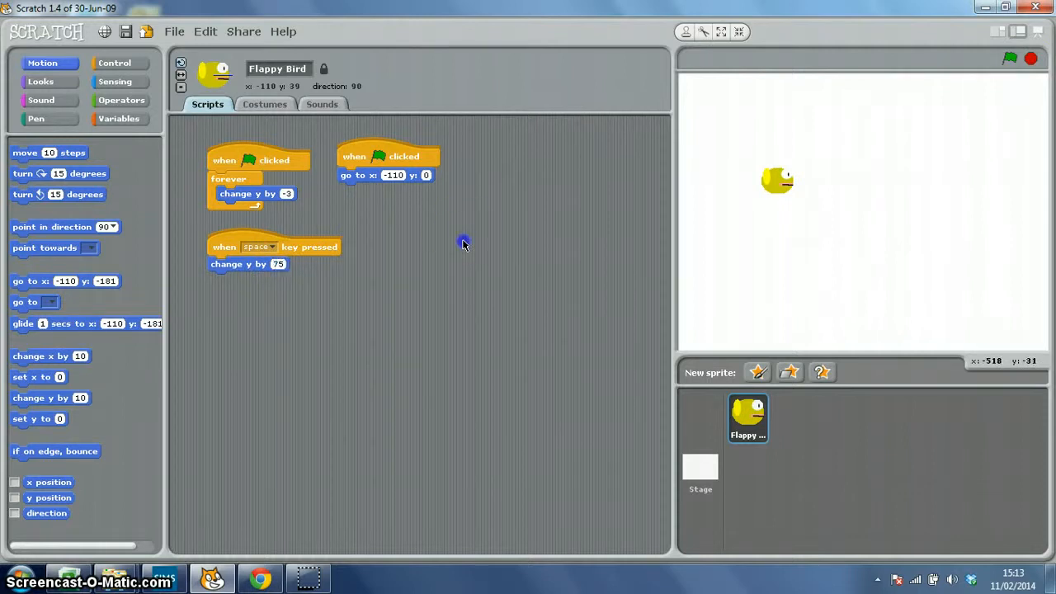